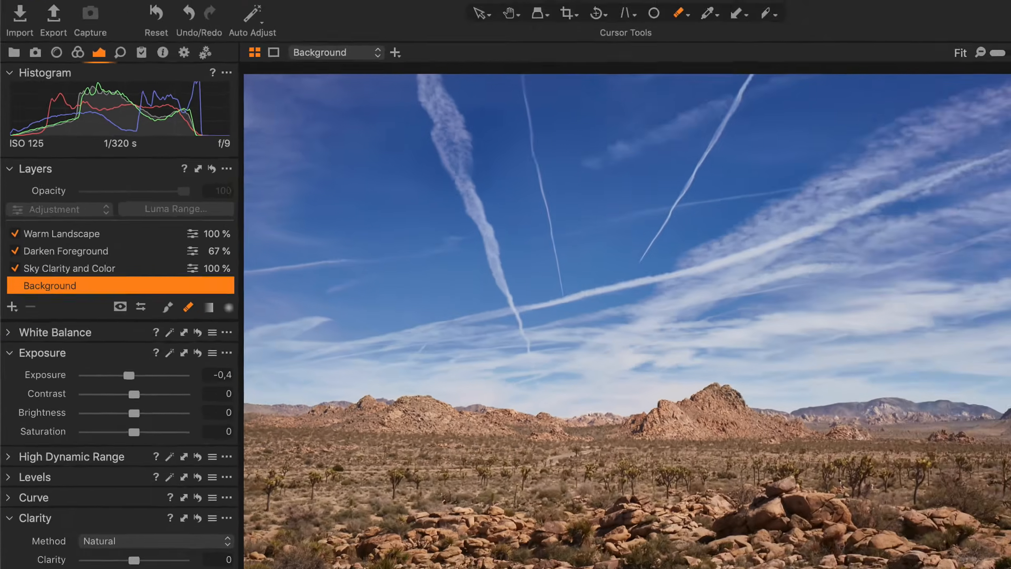
key(v)
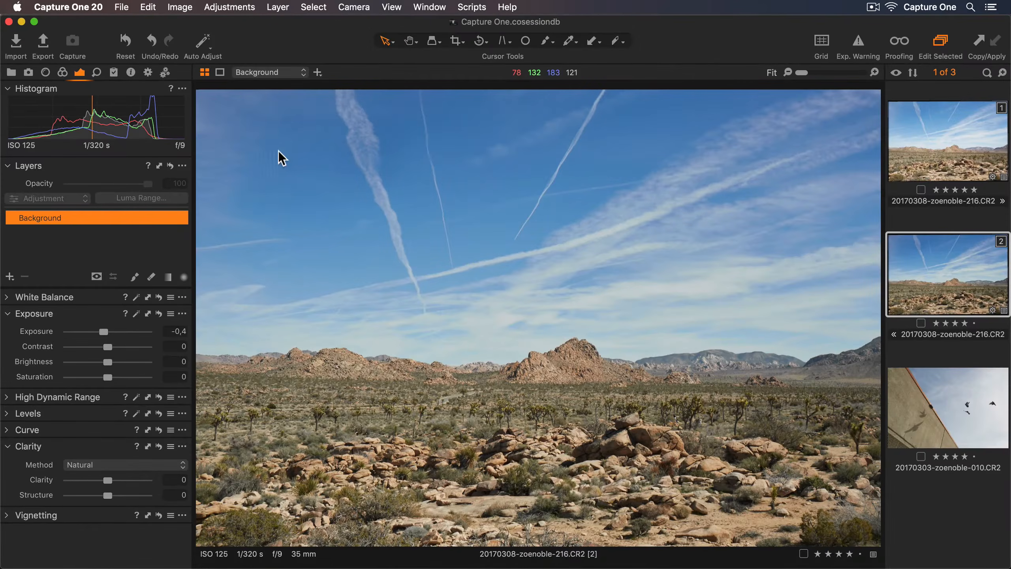
click(63, 72)
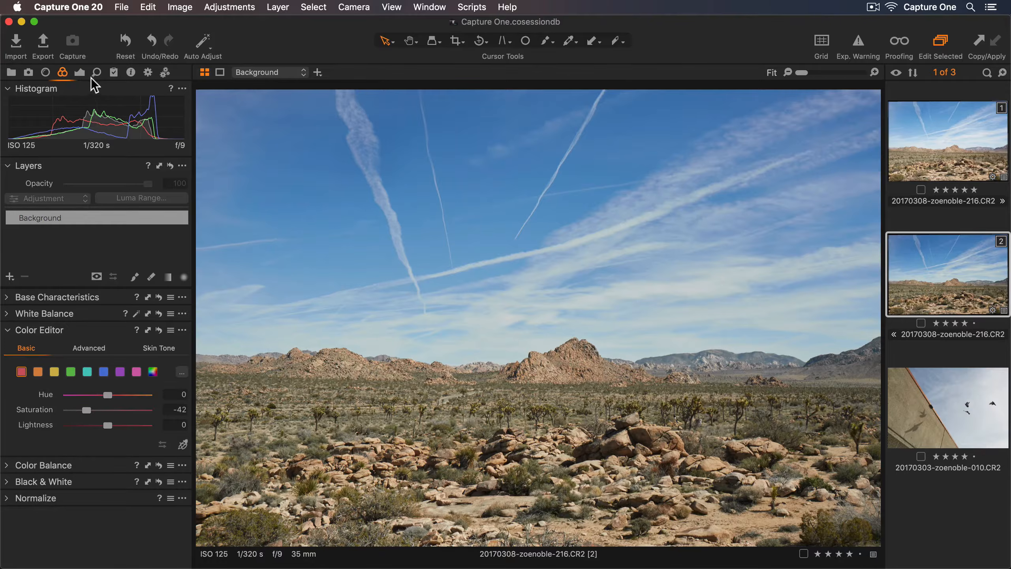
click(81, 73)
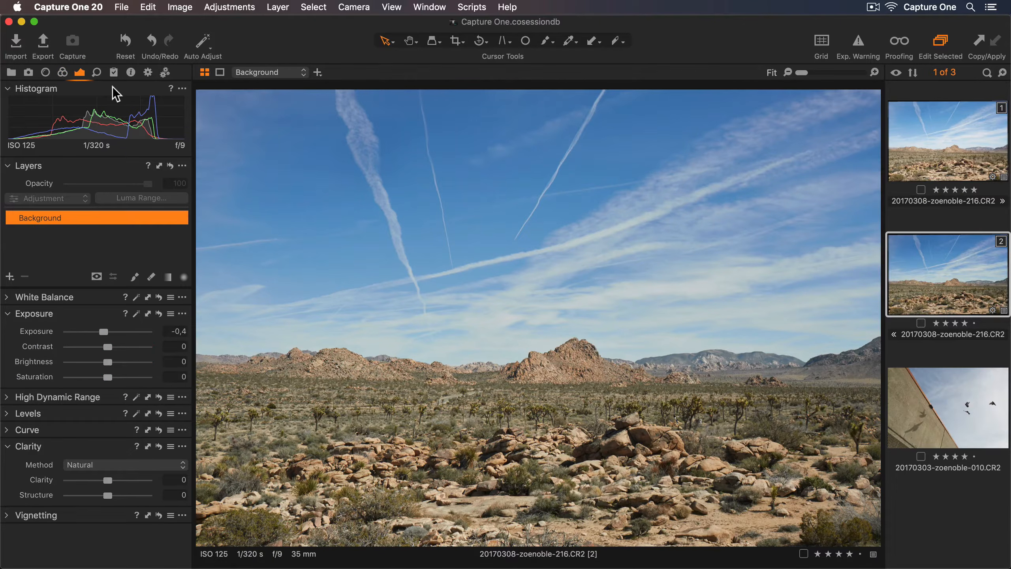
Add an empty adjustment layer above the Background, try a Clarity boost on it and reset the Clarity adjustment.
click(9, 276)
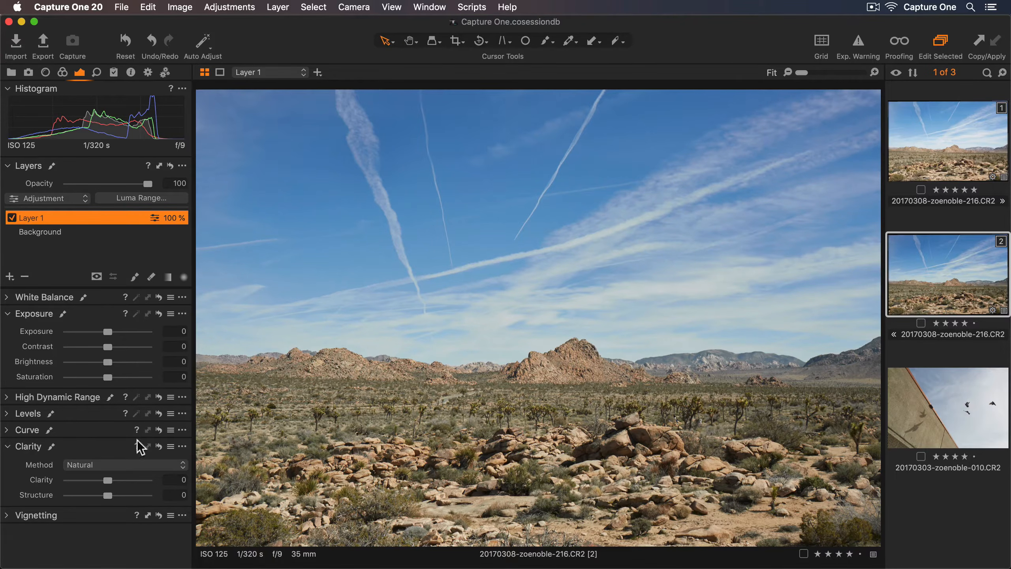
drag(109, 481, 131, 481)
click(159, 446)
Brush a mask over the whole sky on the new layer using brush size 888 and hardness 31.
click(135, 277)
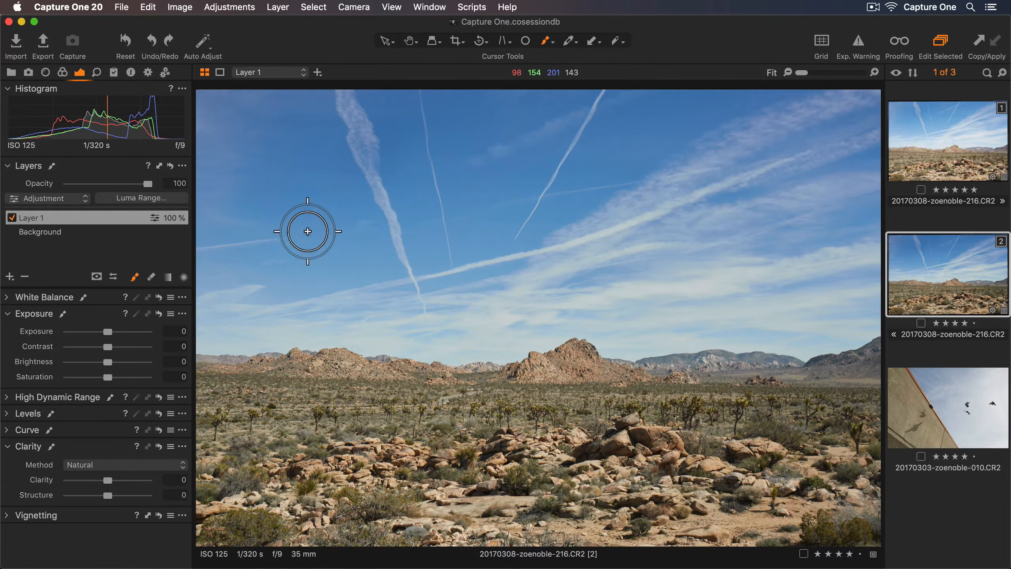
right_click(323, 233)
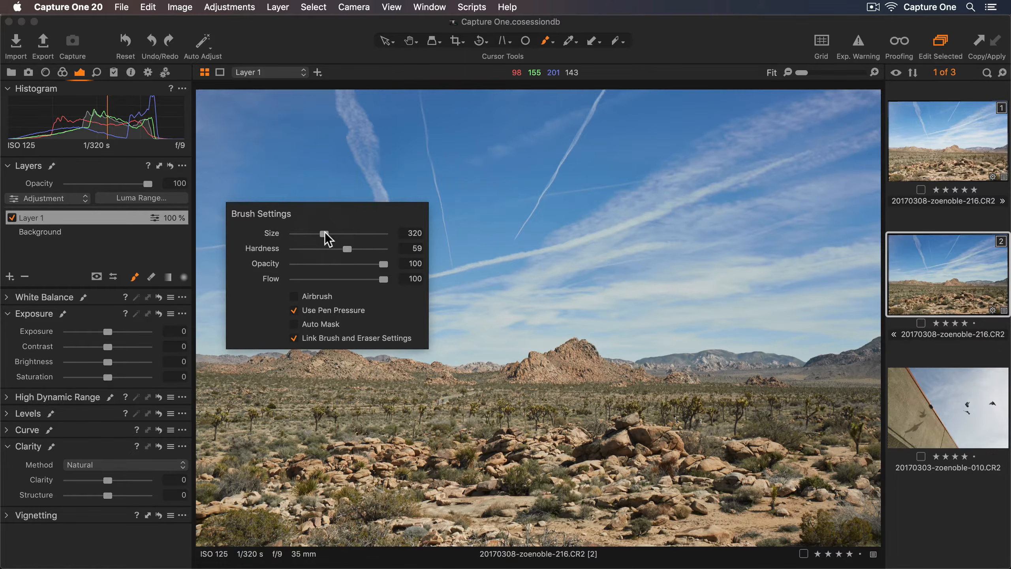
mouse_move(324, 232)
mouse_down()
mouse_move(338, 232)
mouse_move(338, 249)
mouse_move(322, 249)
mouse_up()
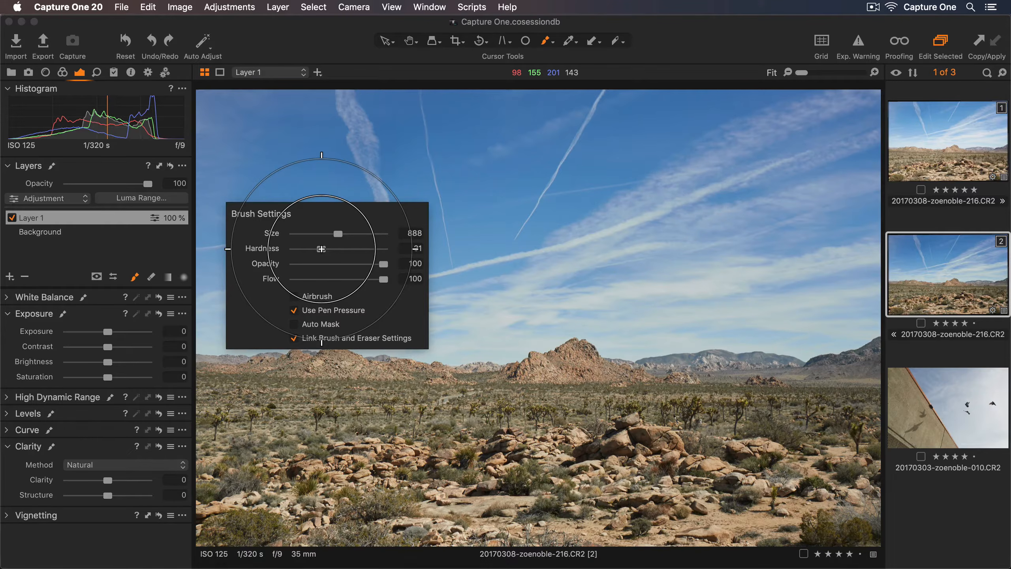
key(Escape)
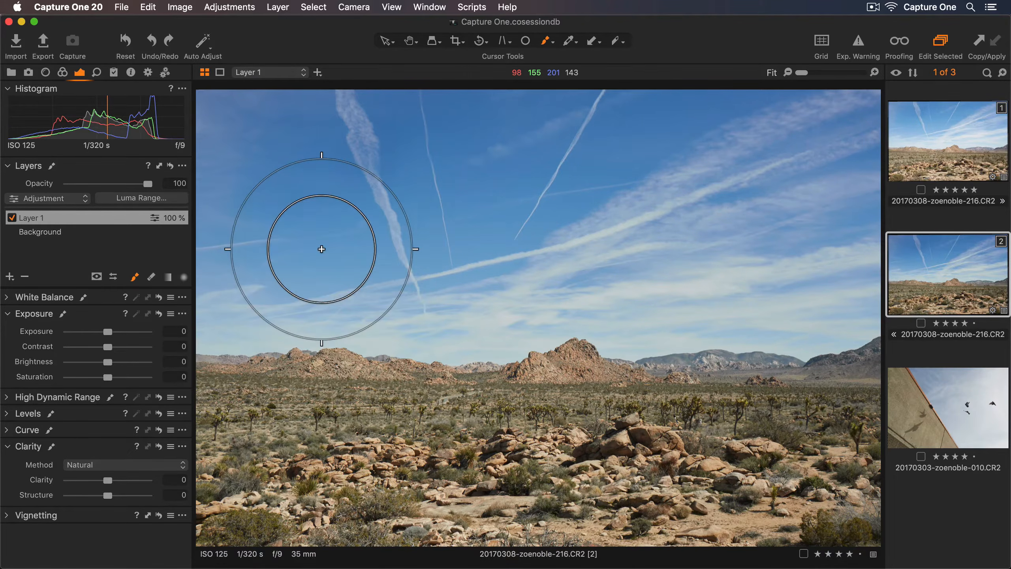
mouse_move(321, 244)
mouse_down()
mouse_move(339, 230)
mouse_move(242, 176)
mouse_move(277, 156)
mouse_move(217, 135)
mouse_move(255, 121)
mouse_move(192, 111)
mouse_move(421, 115)
mouse_up()
mouse_move(488, 115)
mouse_down()
mouse_move(360, 120)
mouse_move(376, 158)
mouse_move(361, 204)
mouse_move(257, 212)
mouse_move(505, 184)
mouse_move(397, 213)
mouse_move(466, 226)
mouse_move(407, 226)
mouse_move(460, 225)
mouse_move(419, 228)
mouse_move(500, 227)
mouse_move(527, 141)
mouse_move(825, 93)
mouse_move(871, 140)
mouse_move(846, 187)
mouse_move(216, 220)
mouse_move(208, 326)
mouse_move(318, 313)
mouse_move(313, 325)
mouse_move(501, 321)
mouse_move(413, 330)
mouse_move(654, 303)
mouse_move(831, 313)
mouse_move(843, 234)
mouse_move(864, 306)
mouse_move(845, 329)
mouse_move(768, 310)
mouse_move(804, 318)
mouse_up()
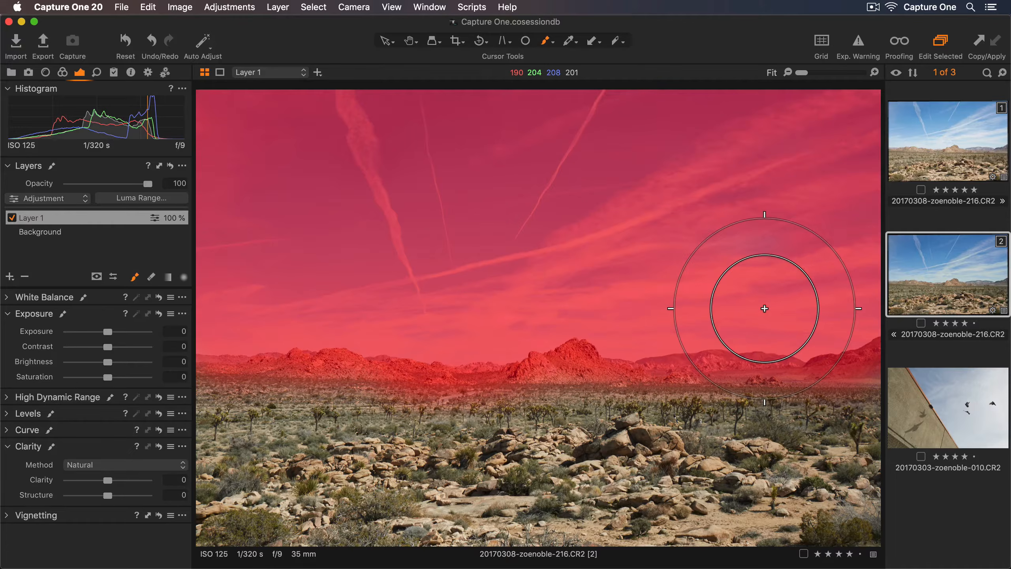
Erase the mask spill from the mountains and desert along the horizon with a much smaller eraser.
click(150, 276)
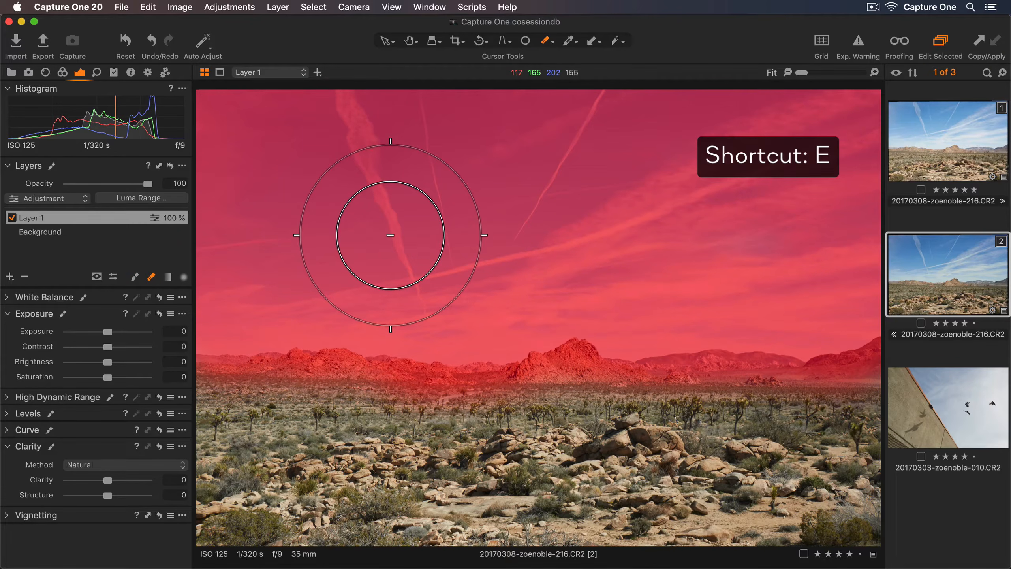
key(bracketleft)
key(bracketleft)
key(bracketleft)
key(bracketleft)
key(bracketleft)
key(bracketleft)
key(bracketleft)
key(bracketleft)
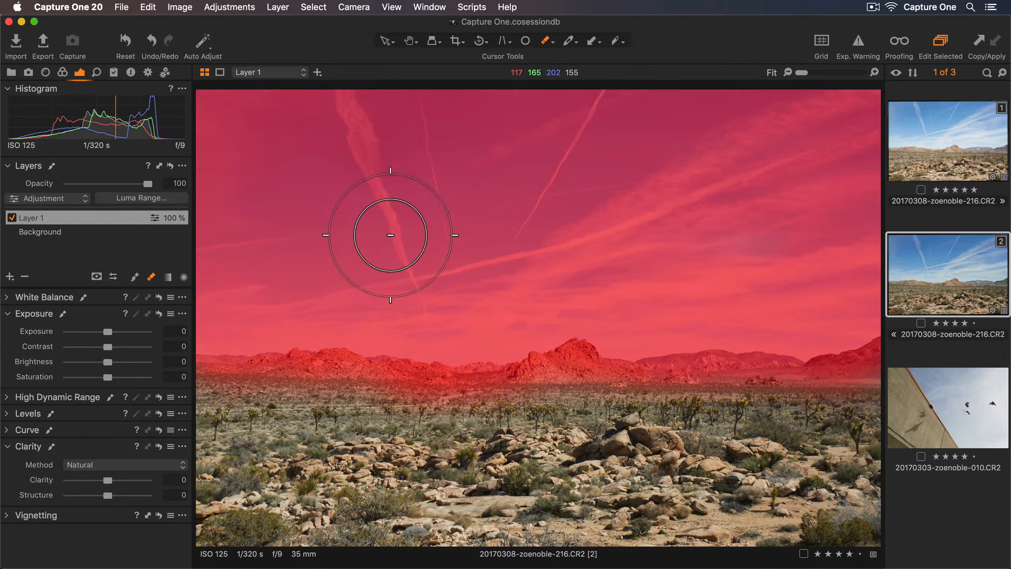
key(bracketleft)
key(bracketleft)
key(bracketleft)
key(bracketleft)
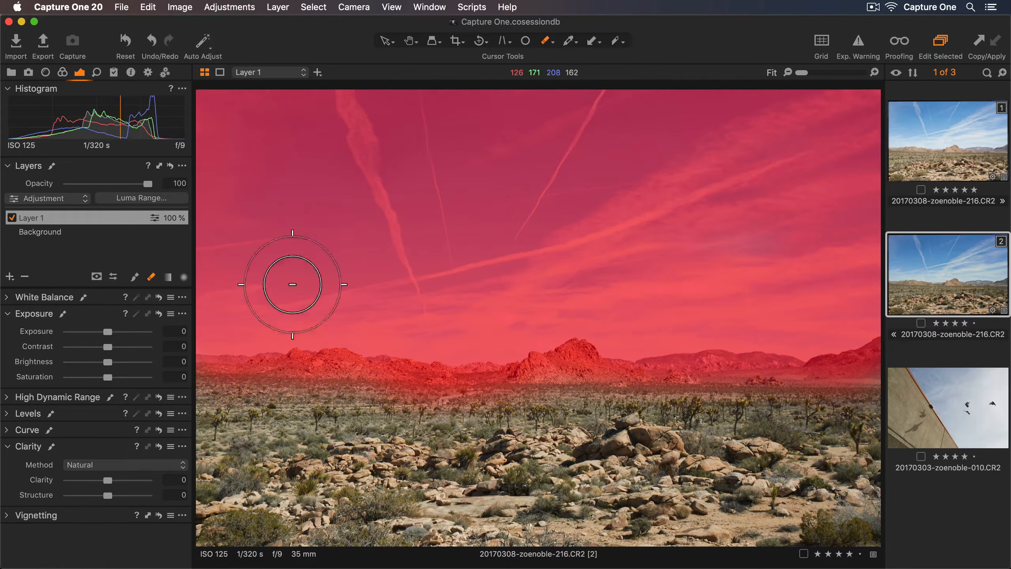
mouse_move(229, 370)
mouse_down()
mouse_move(209, 379)
mouse_move(792, 386)
mouse_move(856, 351)
mouse_move(851, 336)
mouse_up()
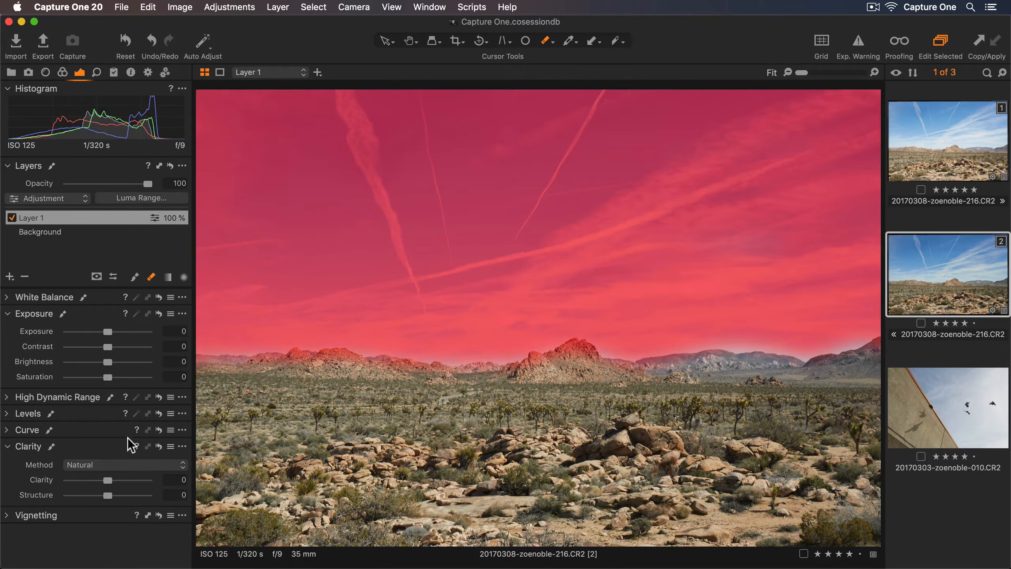
Hide the mask overlay and set the sky layer's Clarity to 70.
key(m)
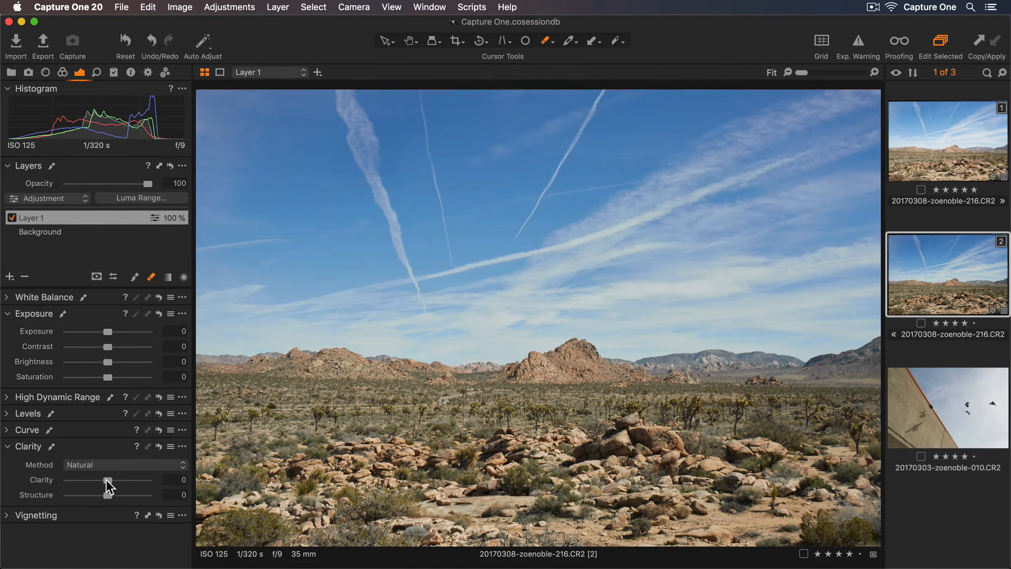
drag(108, 480, 136, 480)
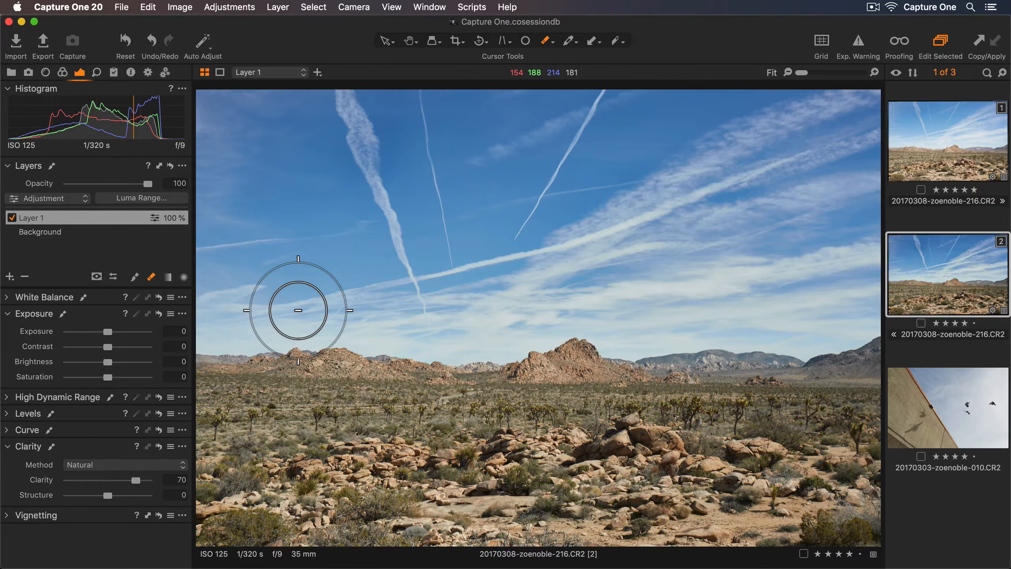
Adjust the blue tones of the sky layer to Hue 10,7, Saturation -11,6 and Lightness -20,9 in the basic Color Editor.
click(63, 72)
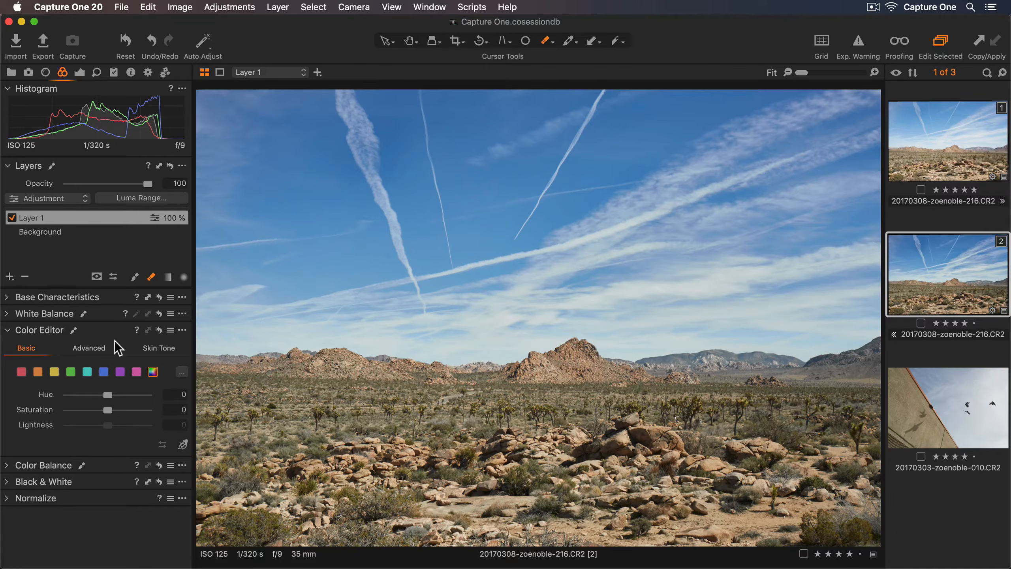
click(106, 371)
mouse_move(110, 392)
mouse_down()
mouse_move(123, 391)
mouse_move(105, 409)
mouse_up()
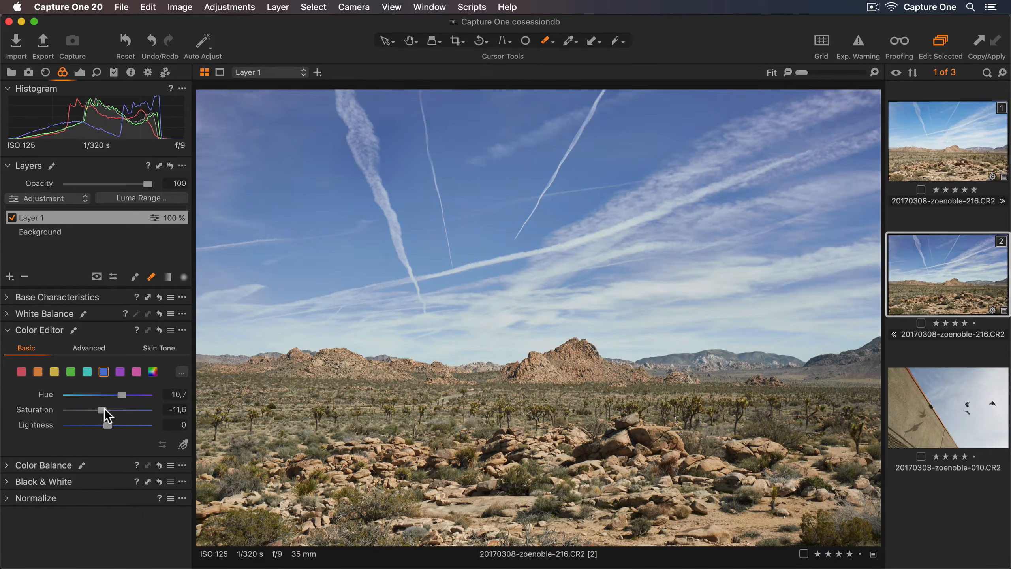
drag(107, 424, 91, 425)
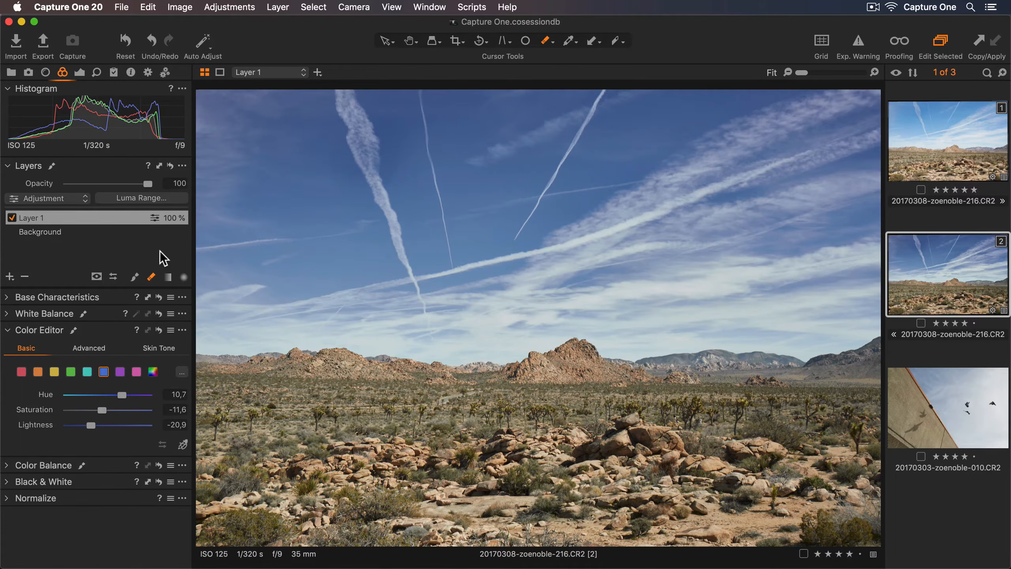
Rename the sky adjustment layer to "Sky Clarity and Color".
double_click(79, 216)
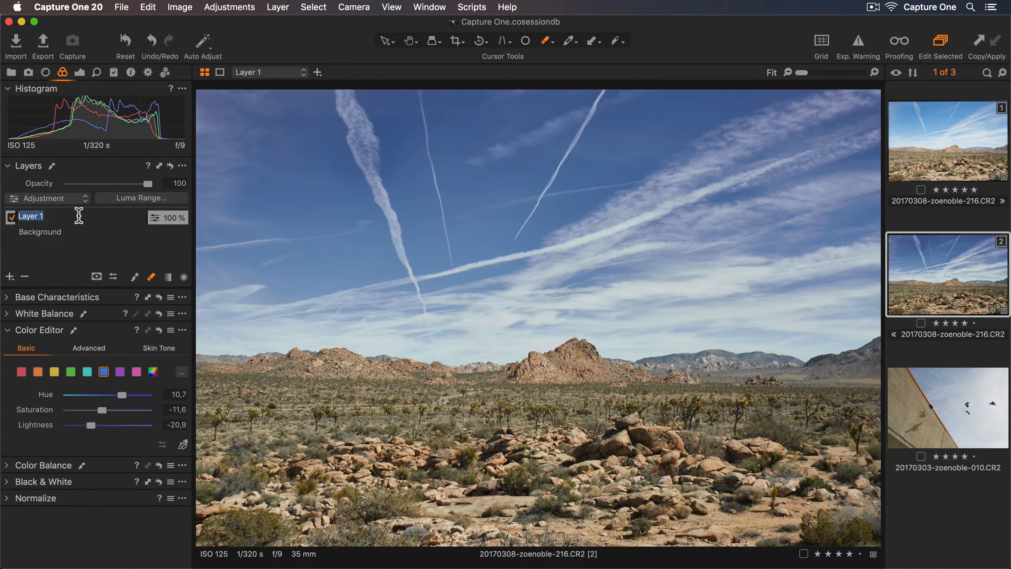
text(Sky Clarity and Color)
key(Return)
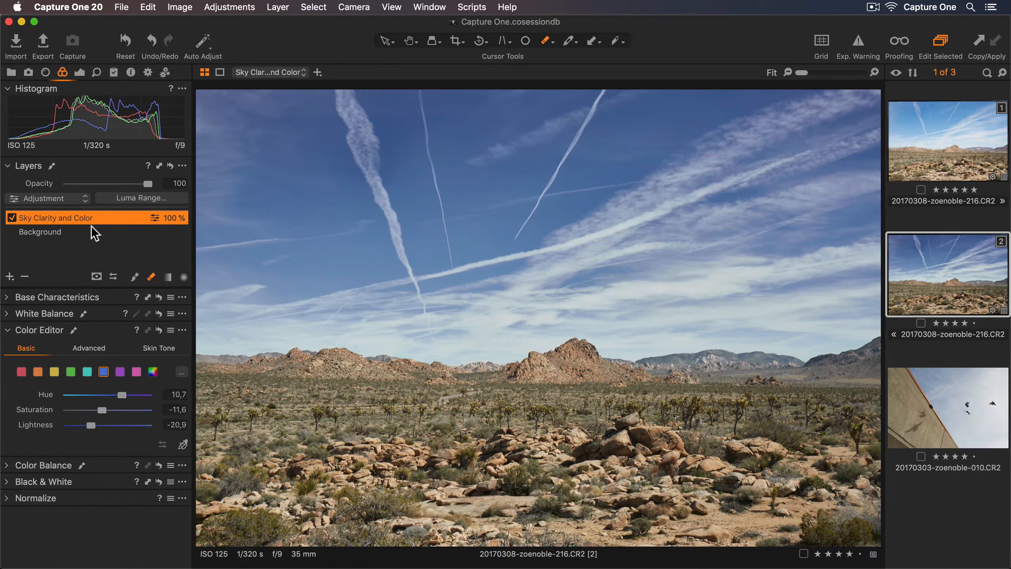
Add another empty adjustment layer and name it "Darken Foreground".
click(10, 276)
double_click(72, 217)
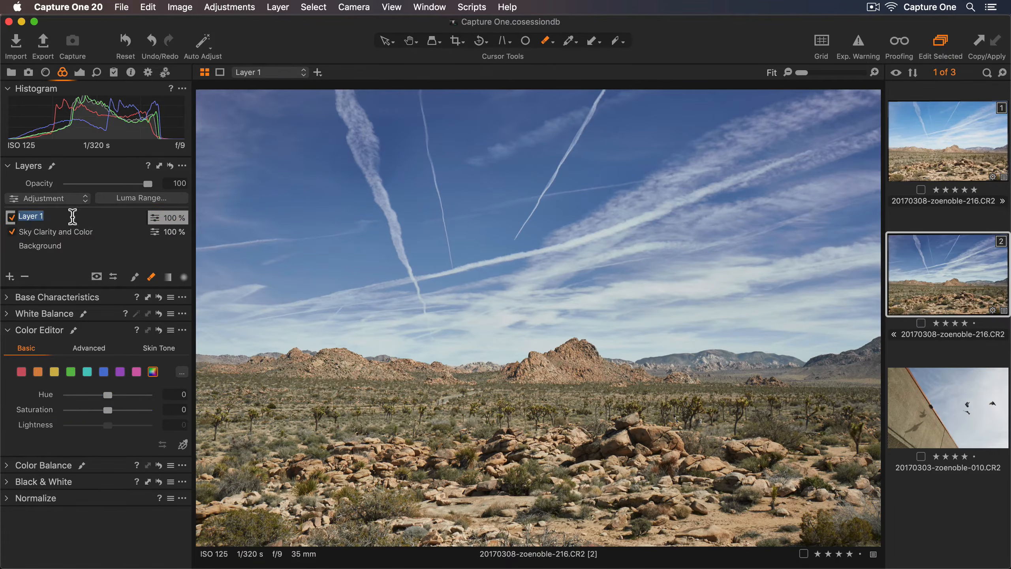
text(Darken Foreground)
key(Return)
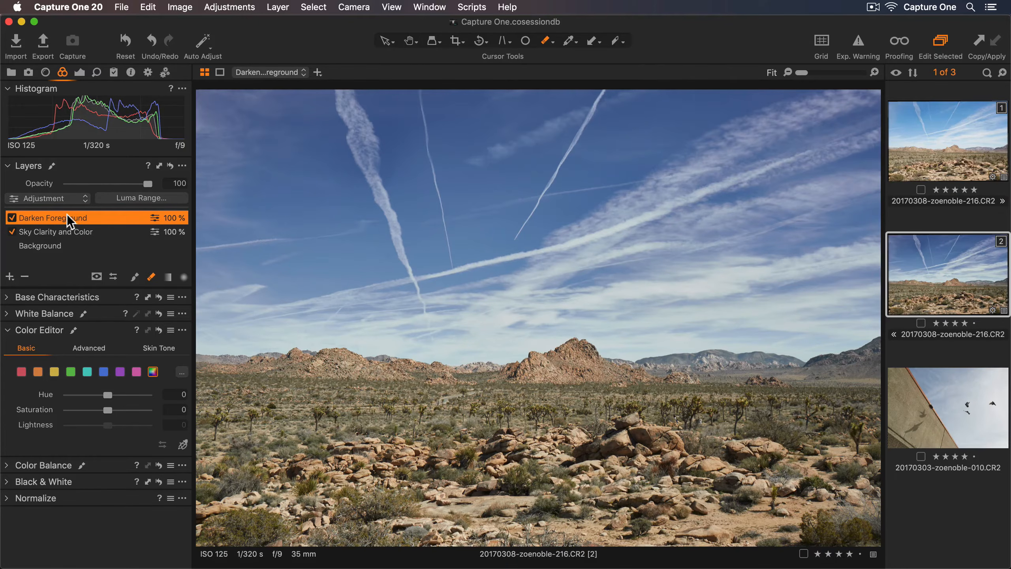
Set the Darken Foreground layer's Exposure to -0,52 and its Clarity to 74.
click(80, 73)
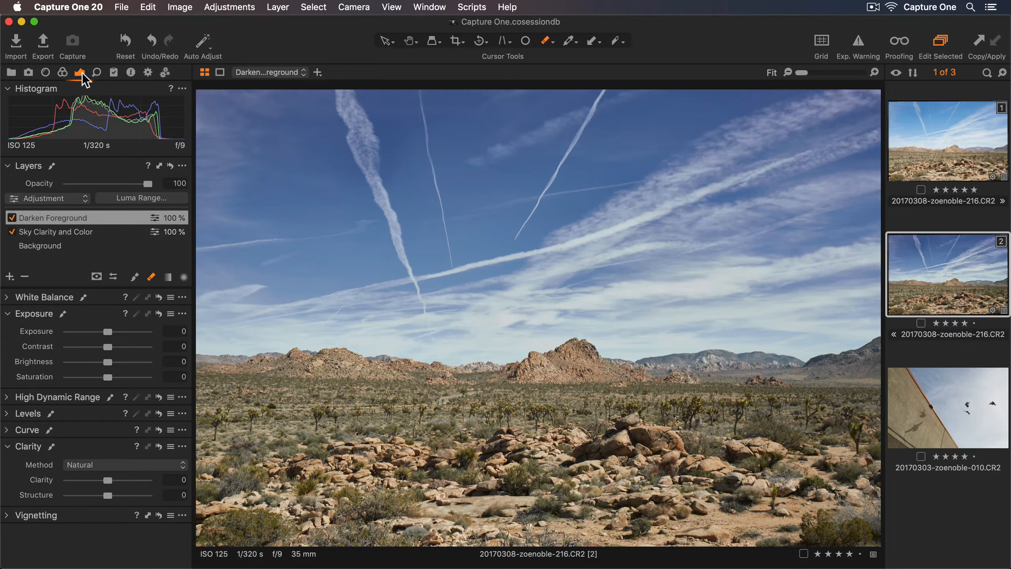
drag(109, 330, 103, 332)
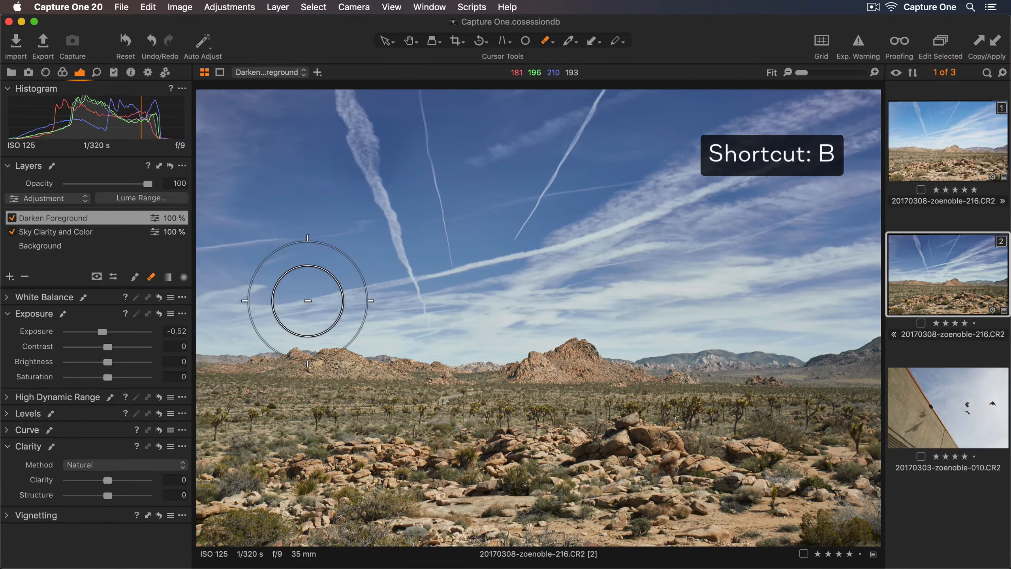
Brush the darkening mask over the foreground rocks and sand with a smaller brush at a flow of 10.
key(b)
right_click(309, 301)
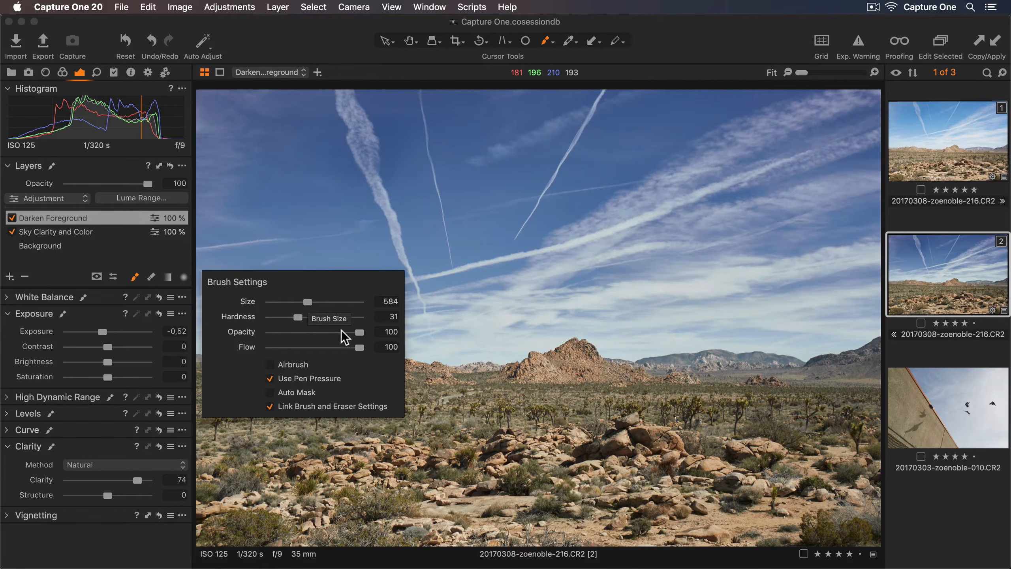
drag(359, 347, 279, 347)
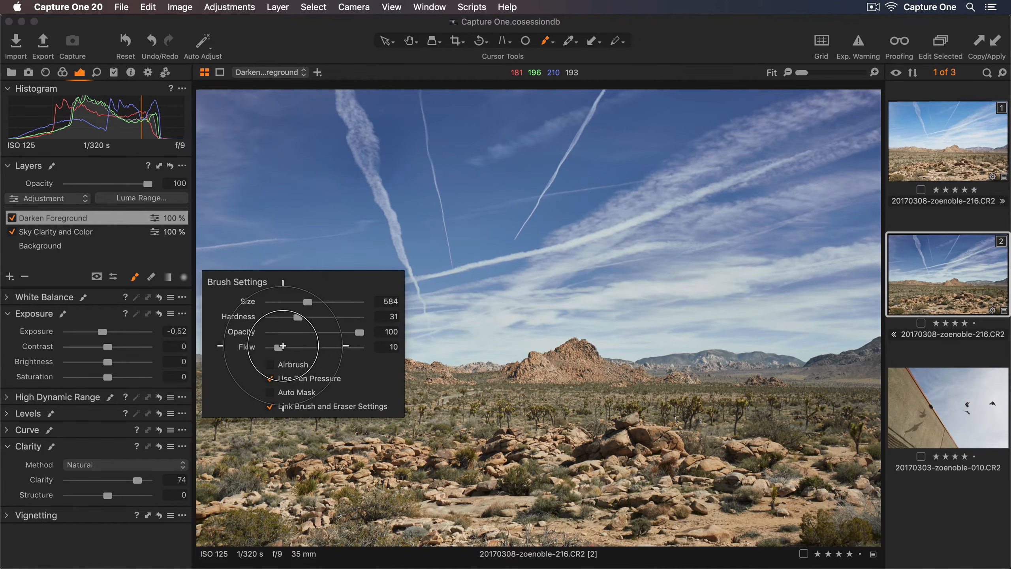
drag(307, 301, 291, 319)
key(Escape)
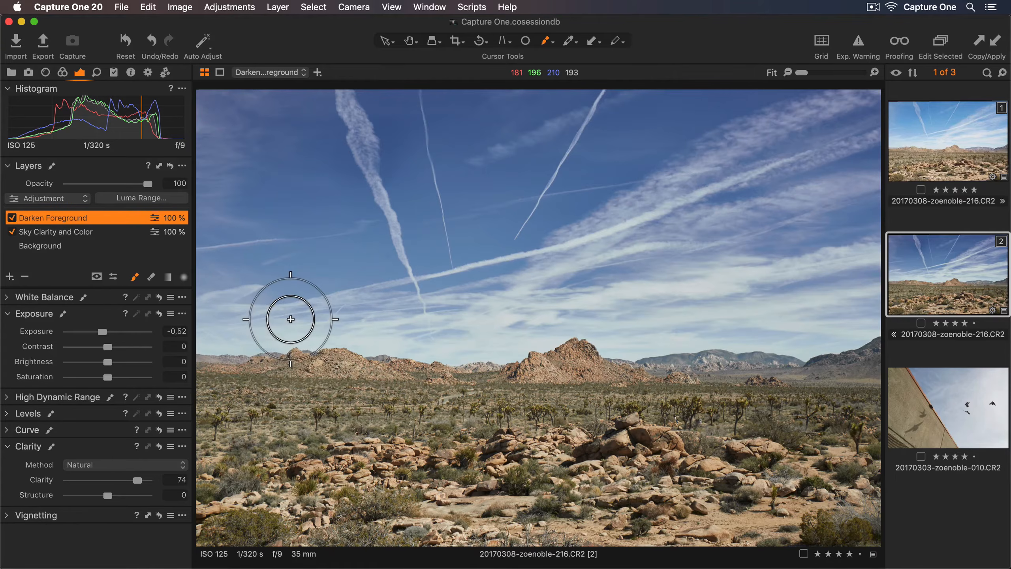
mouse_move(235, 484)
mouse_down()
mouse_move(328, 510)
mouse_move(222, 504)
mouse_move(406, 458)
mouse_move(446, 487)
mouse_move(543, 508)
mouse_move(409, 519)
mouse_move(517, 524)
mouse_move(463, 526)
mouse_move(506, 527)
mouse_move(597, 527)
mouse_move(696, 509)
mouse_move(608, 502)
mouse_move(726, 497)
mouse_move(624, 498)
mouse_move(689, 490)
mouse_move(603, 477)
mouse_move(542, 460)
mouse_move(597, 468)
mouse_move(542, 450)
mouse_move(691, 502)
mouse_move(798, 521)
mouse_move(708, 520)
mouse_move(853, 498)
mouse_move(740, 516)
mouse_move(842, 467)
mouse_move(688, 457)
mouse_move(796, 457)
mouse_move(725, 452)
mouse_move(800, 468)
mouse_move(671, 486)
mouse_move(766, 527)
mouse_move(678, 544)
mouse_move(491, 544)
mouse_move(527, 541)
mouse_move(401, 526)
mouse_move(425, 492)
mouse_up()
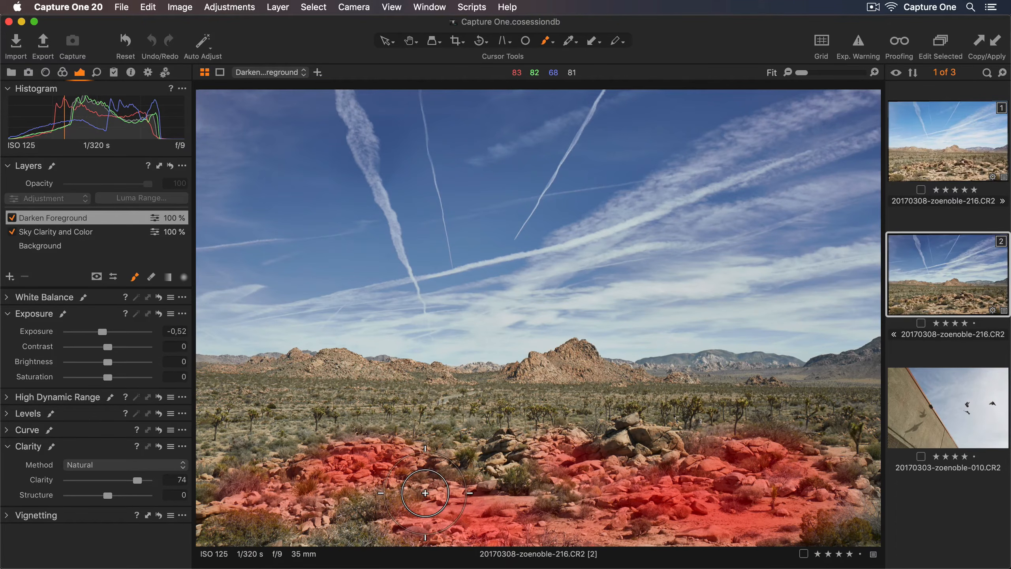
drag(425, 492, 425, 493)
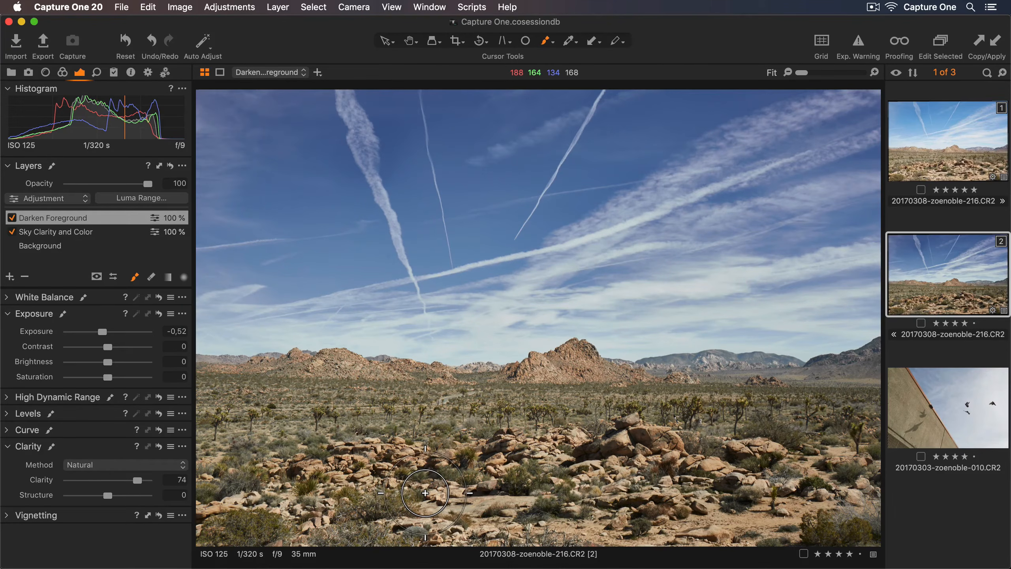
Add a new filled layer, check its mask coverage and name it "Warm Landscape".
click(10, 277)
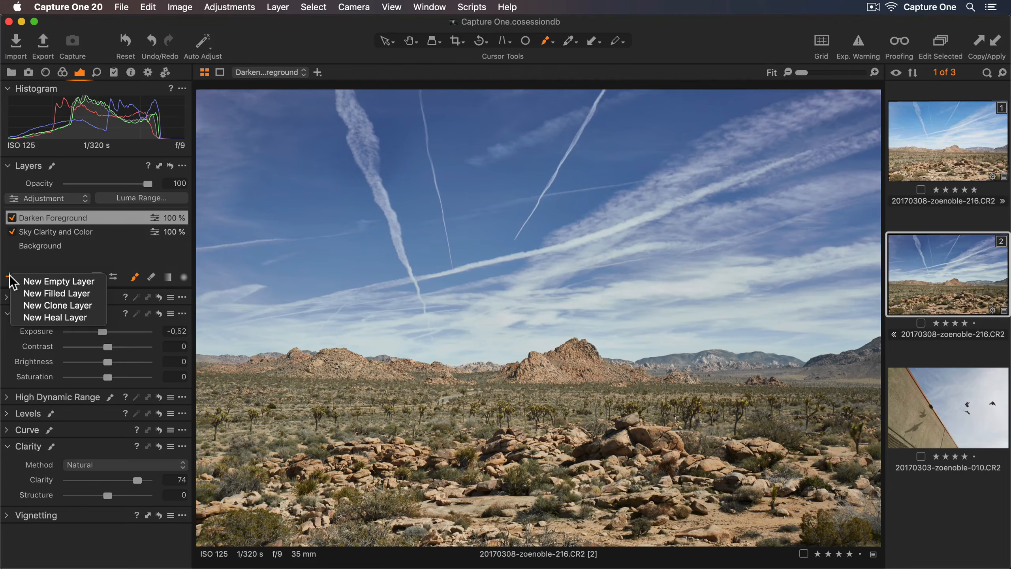
click(21, 296)
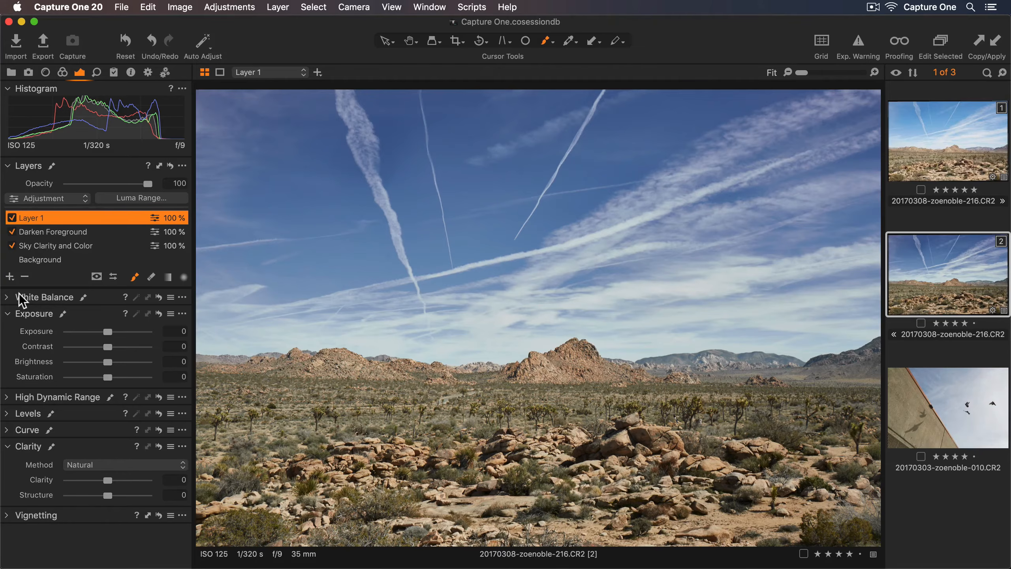
key(m)
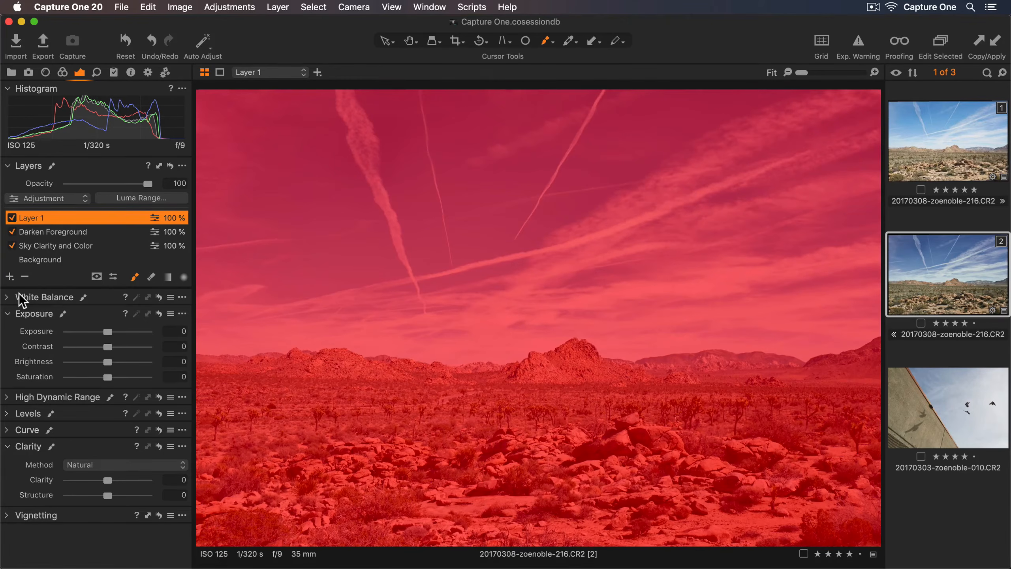
double_click(54, 212)
text(Warm)
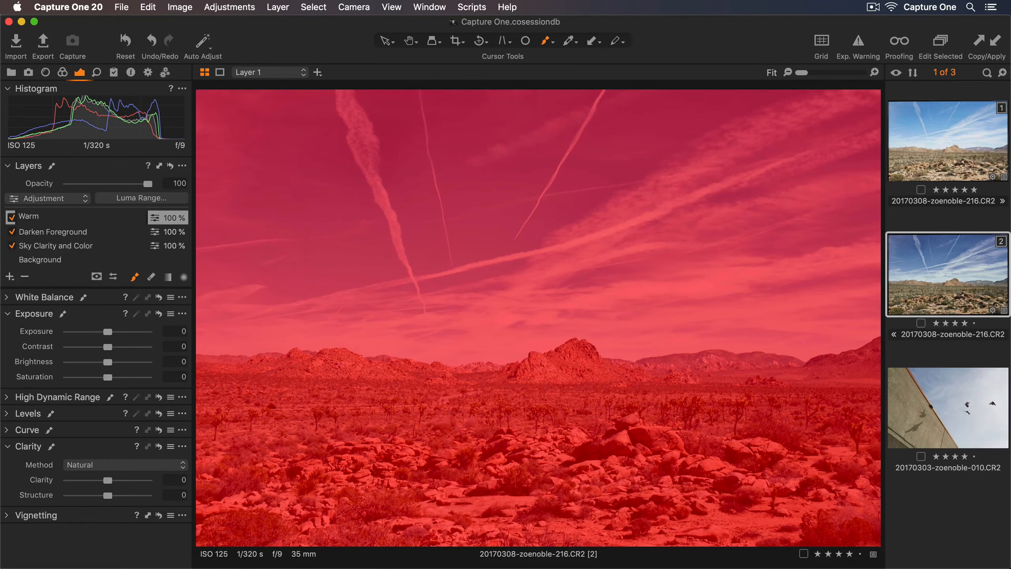
text( Landscape)
key(Return)
key(m)
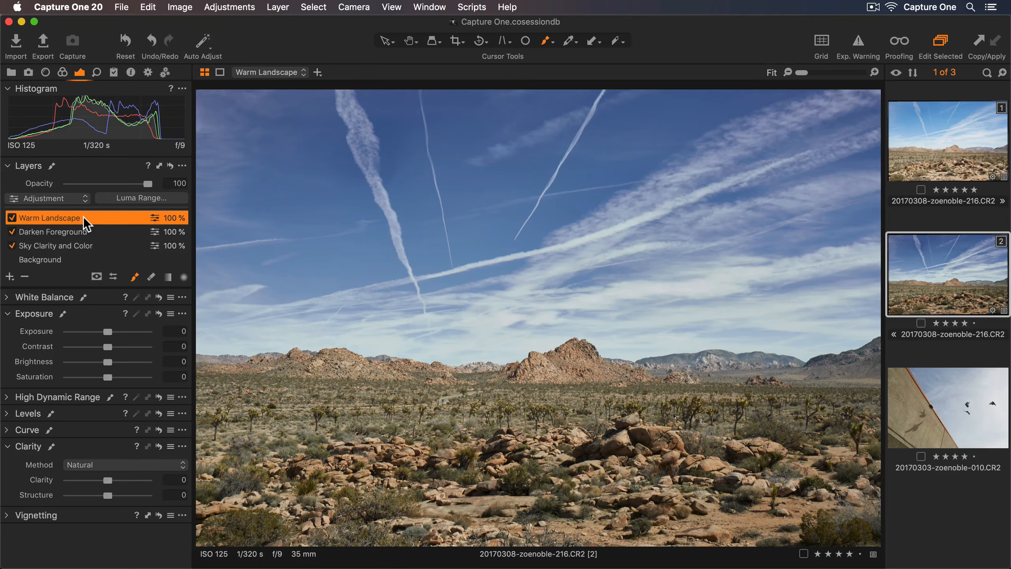
Warm the Warm Landscape layer by shifting its master Color Balance moderately toward red-orange.
click(64, 72)
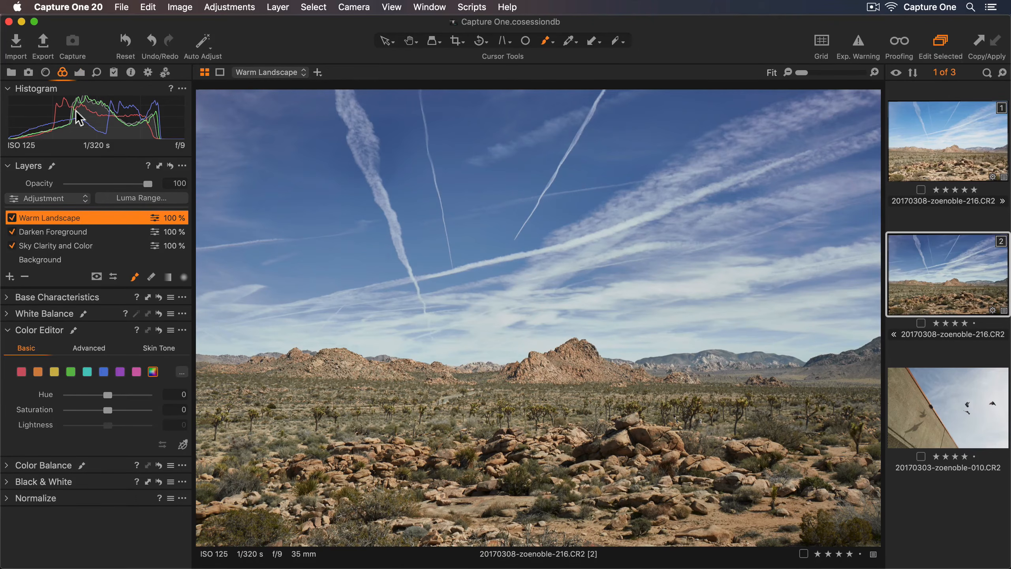
click(8, 466)
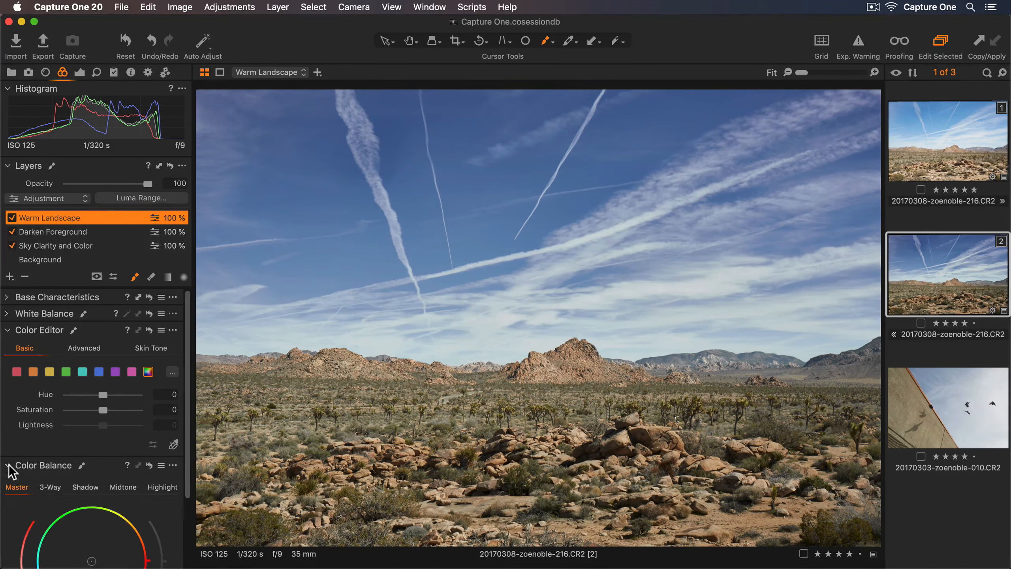
drag(187, 475, 187, 541)
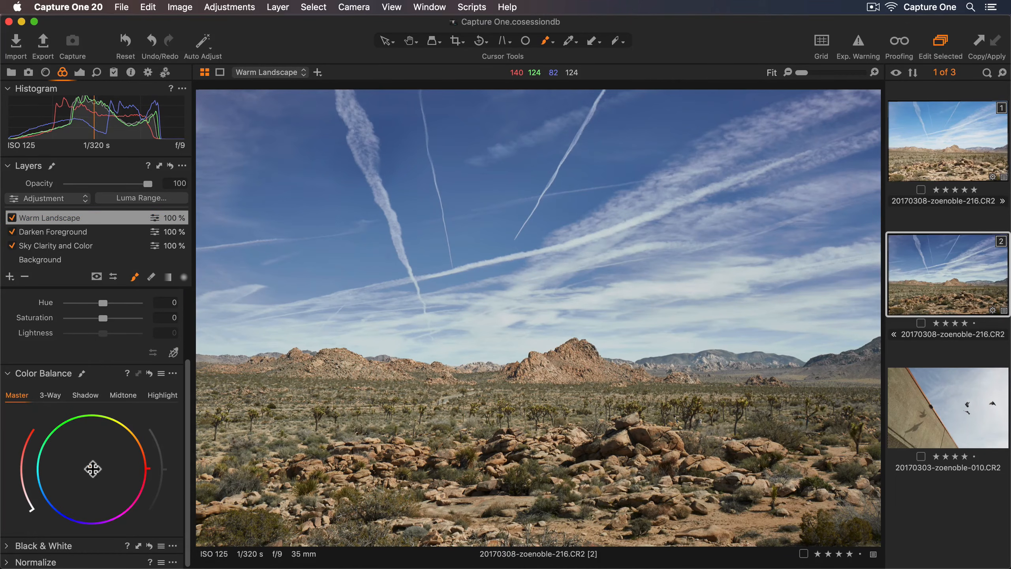
drag(93, 469, 116, 469)
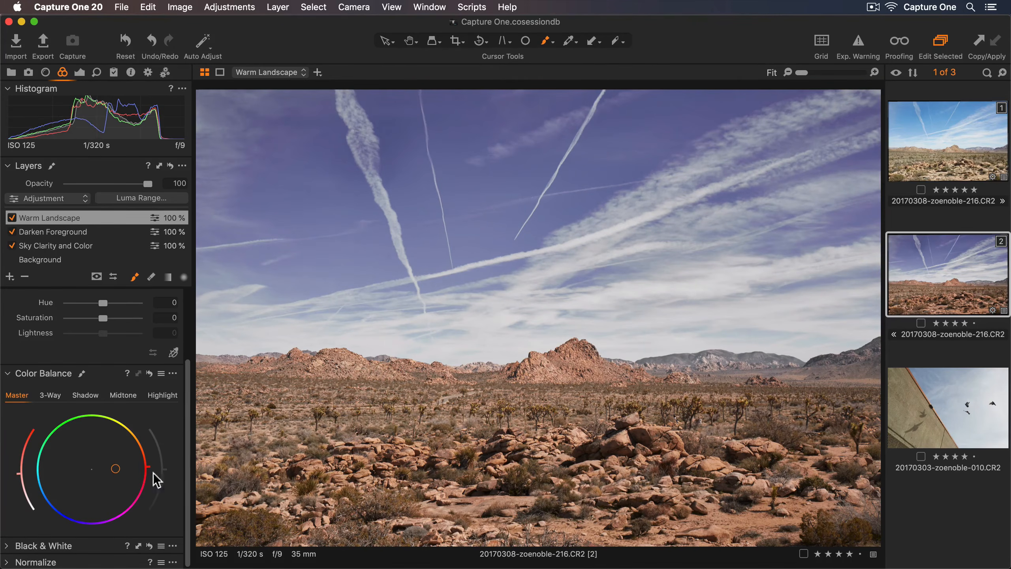
Erase the Warm Landscape mask from the sky with a size 814 eraser at maximum flow, and set the layer's opacity to 77.
key(e)
key(e)
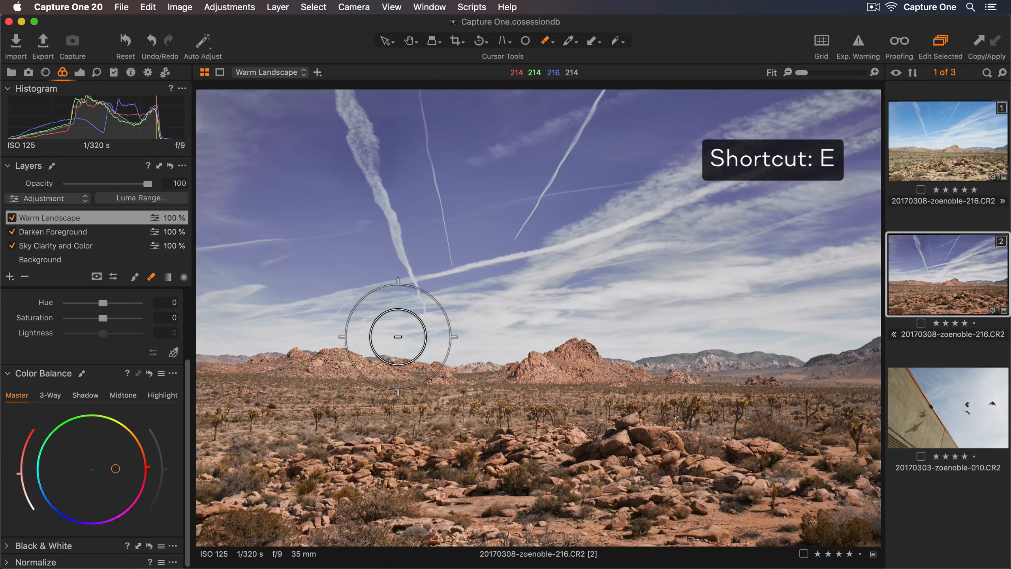
right_click(398, 337)
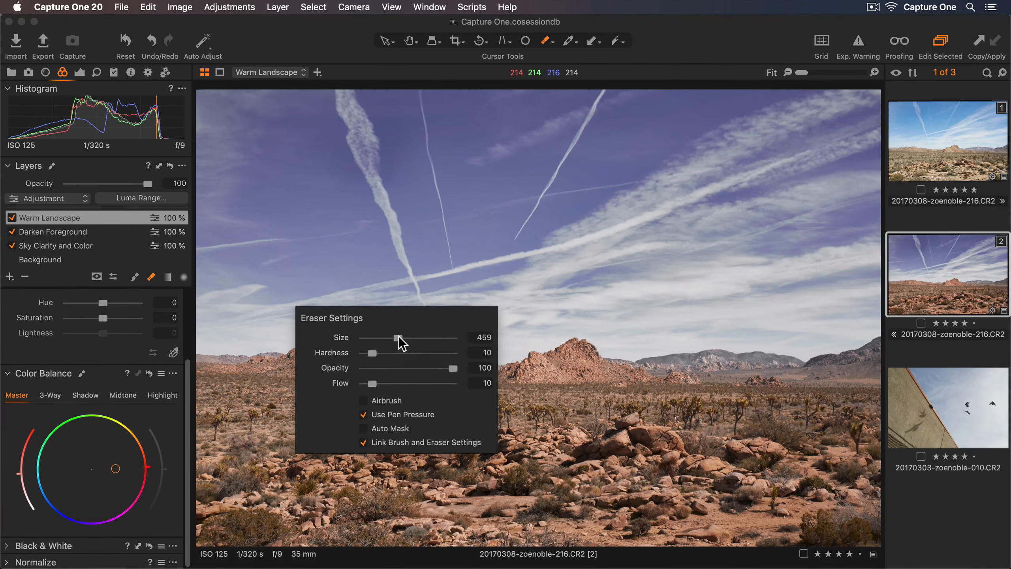
drag(399, 338, 406, 337)
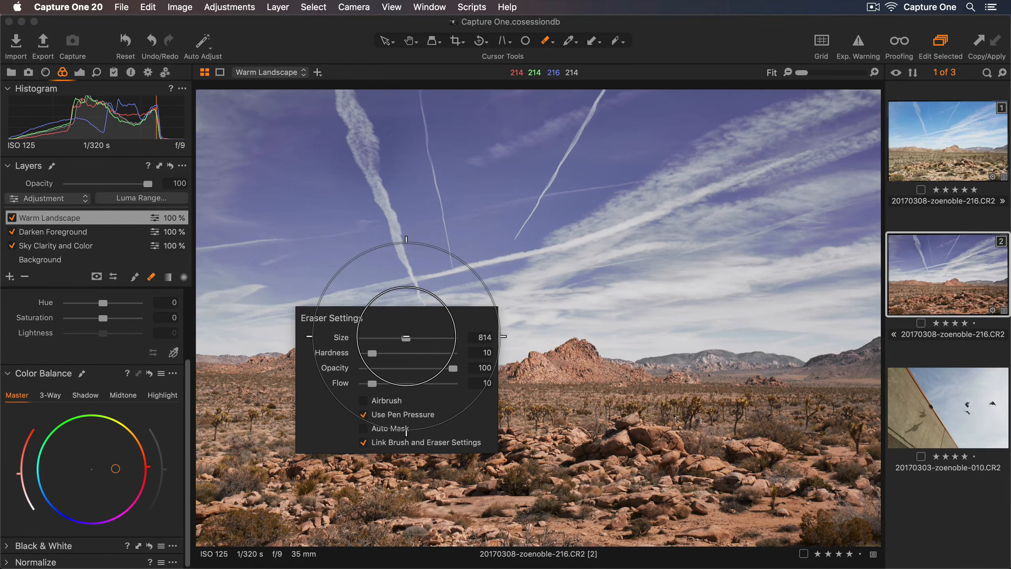
drag(371, 383, 460, 382)
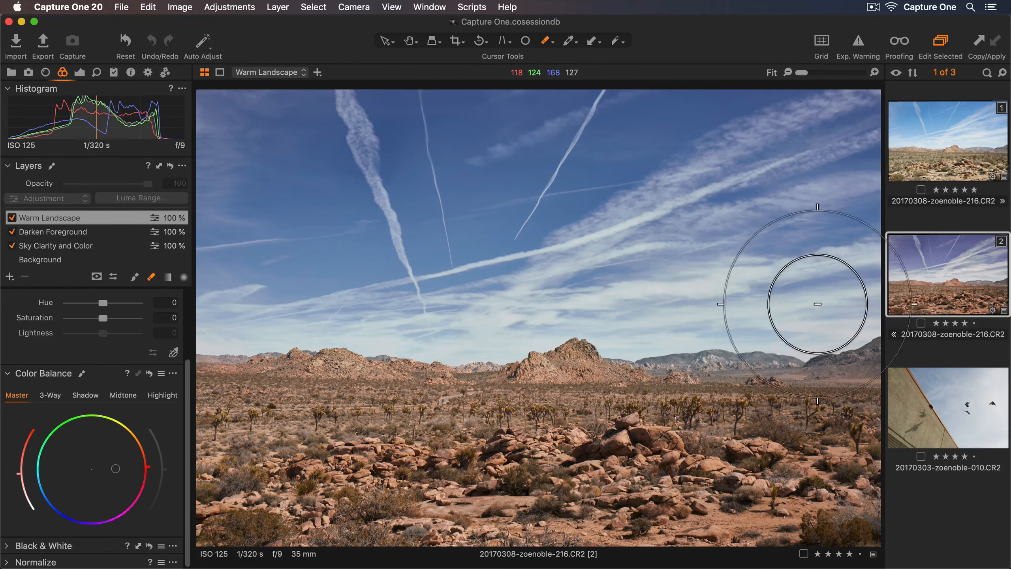
mouse_move(818, 303)
mouse_down()
mouse_move(835, 151)
mouse_move(565, 273)
mouse_move(431, 252)
mouse_up()
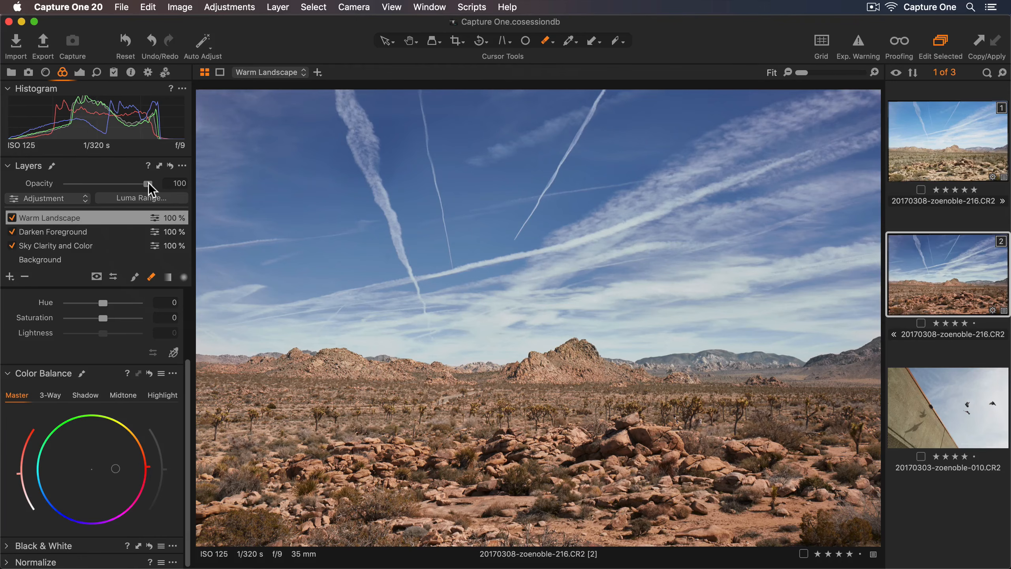
drag(149, 183, 131, 182)
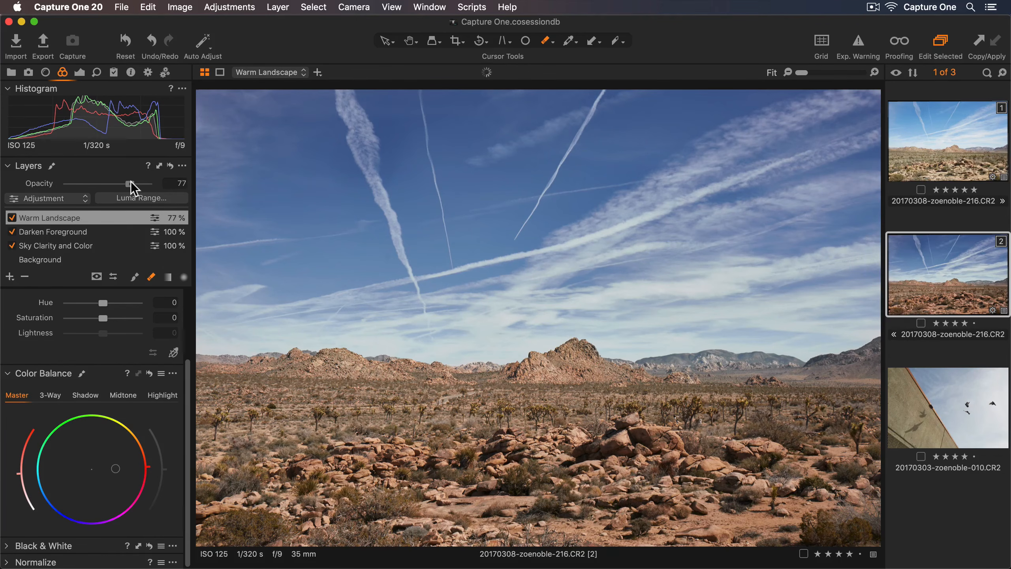